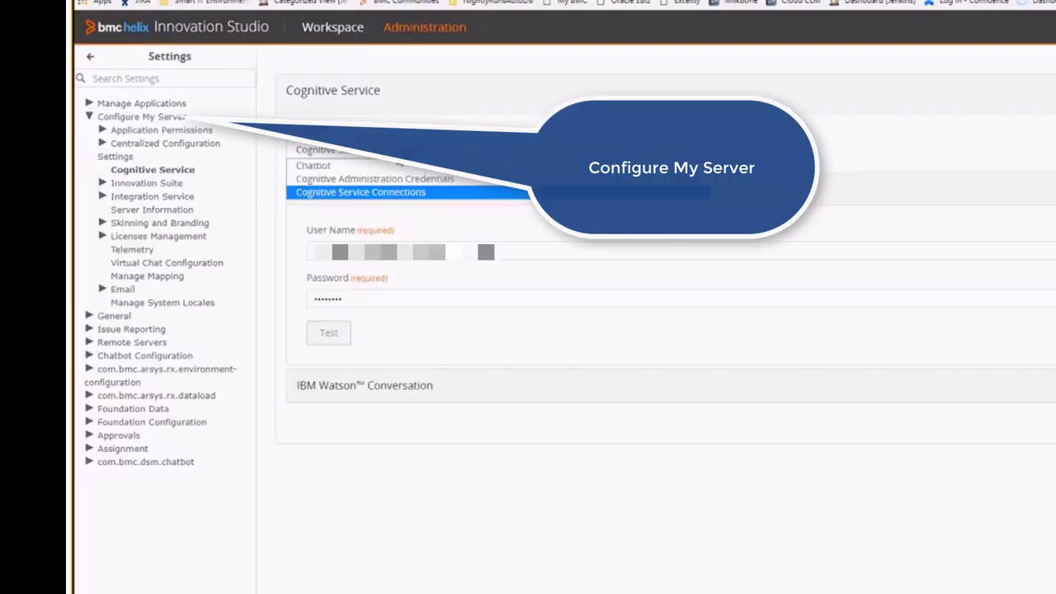
# Review the Cognitive Administration Credentials and Cognitive Service Connections settings, alternating between them
pyautogui.click(391, 188)
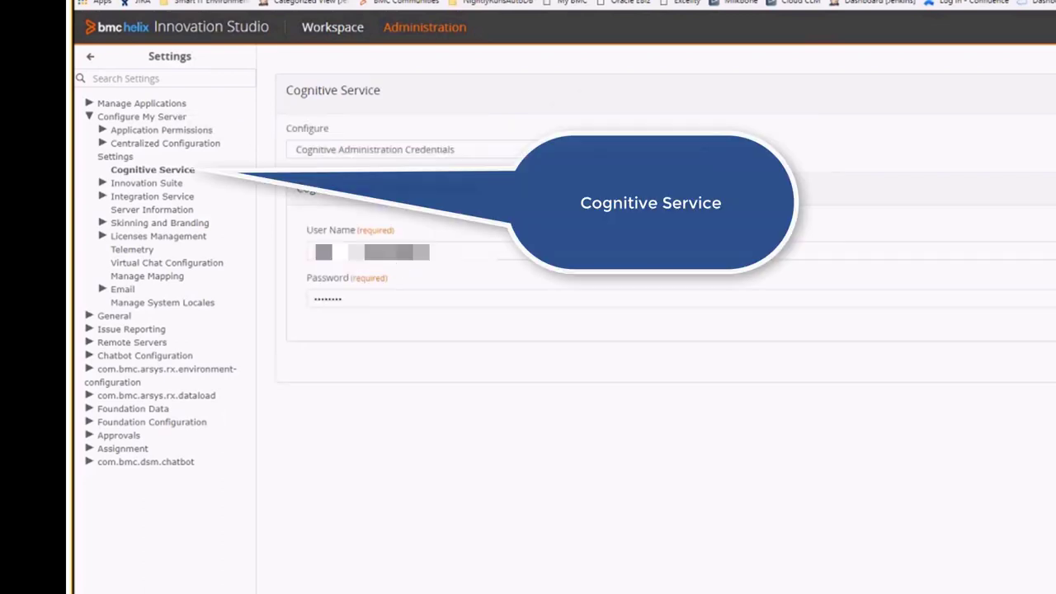
pyautogui.click(507, 153)
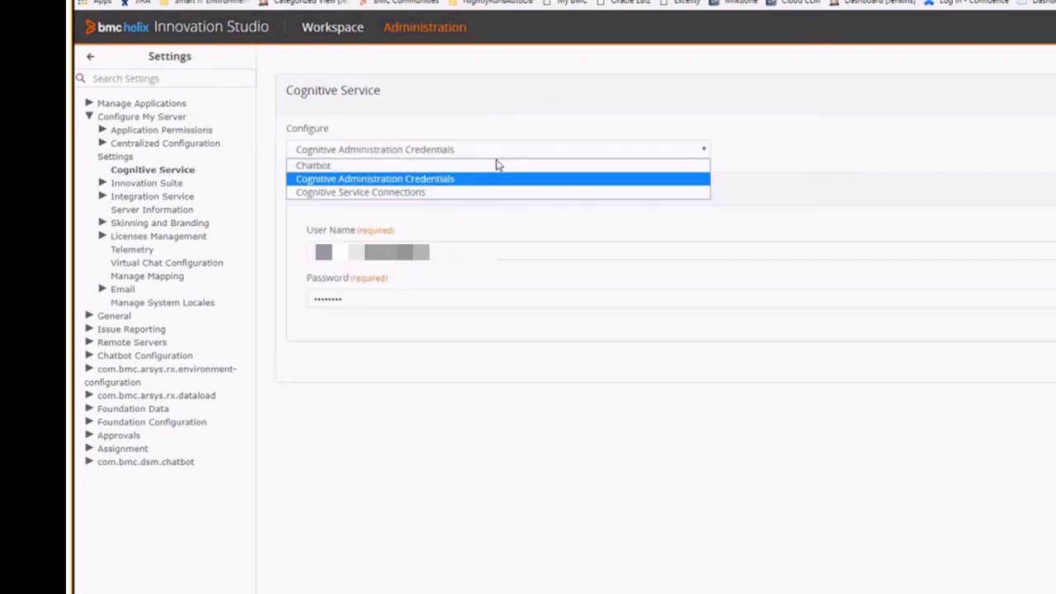
pyautogui.click(412, 189)
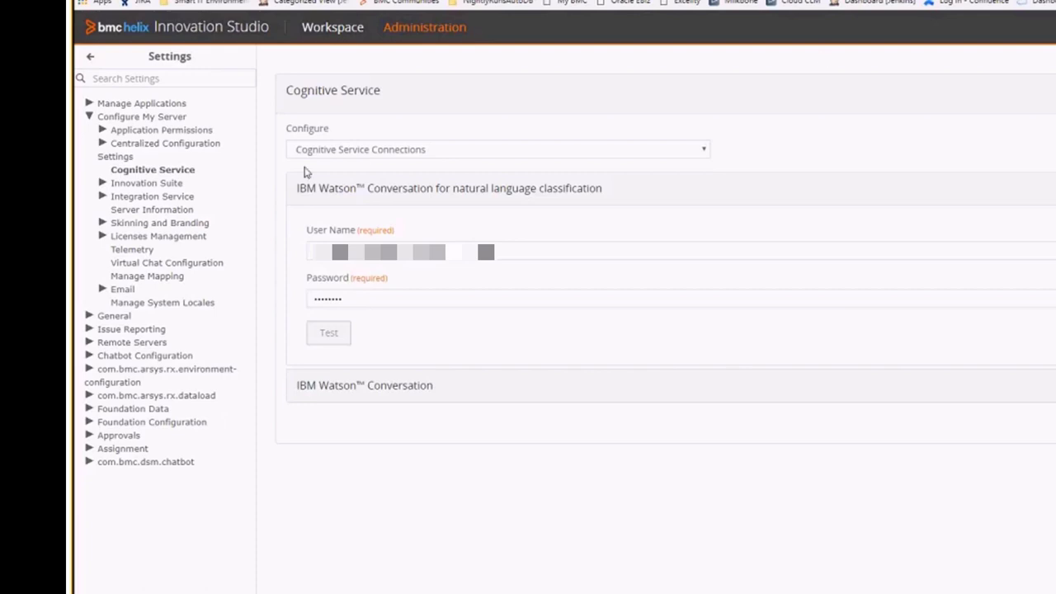
pyautogui.click(399, 151)
pyautogui.click(392, 178)
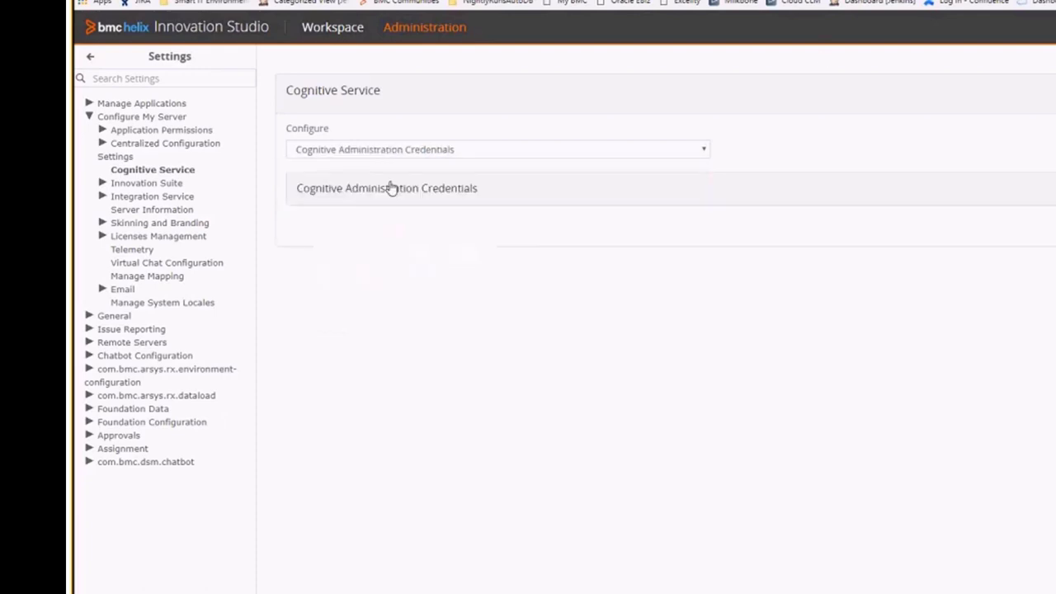
pyautogui.click(495, 152)
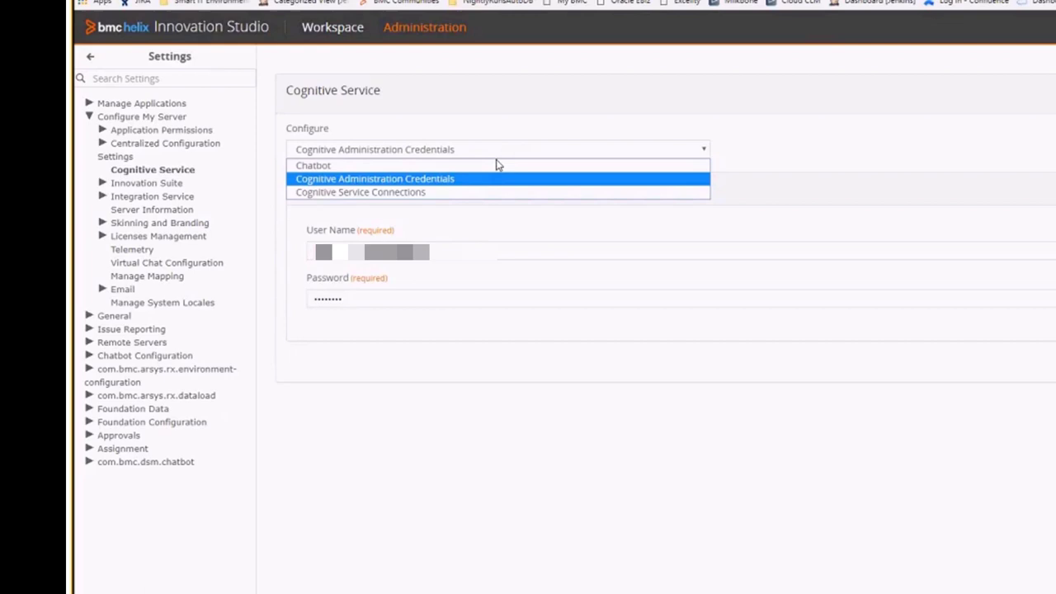
pyautogui.click(452, 195)
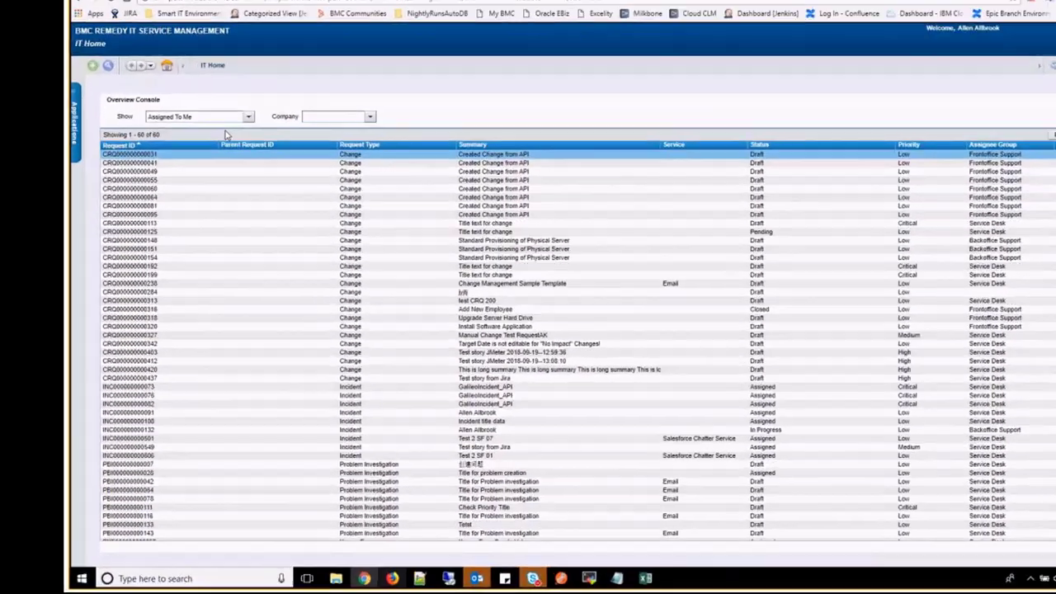
# Load com.bmc.arsys.server.shared in the AR System Administration Console's Centralized Configuration
pyautogui.click(94, 144)
pyautogui.moveTo(116, 112)
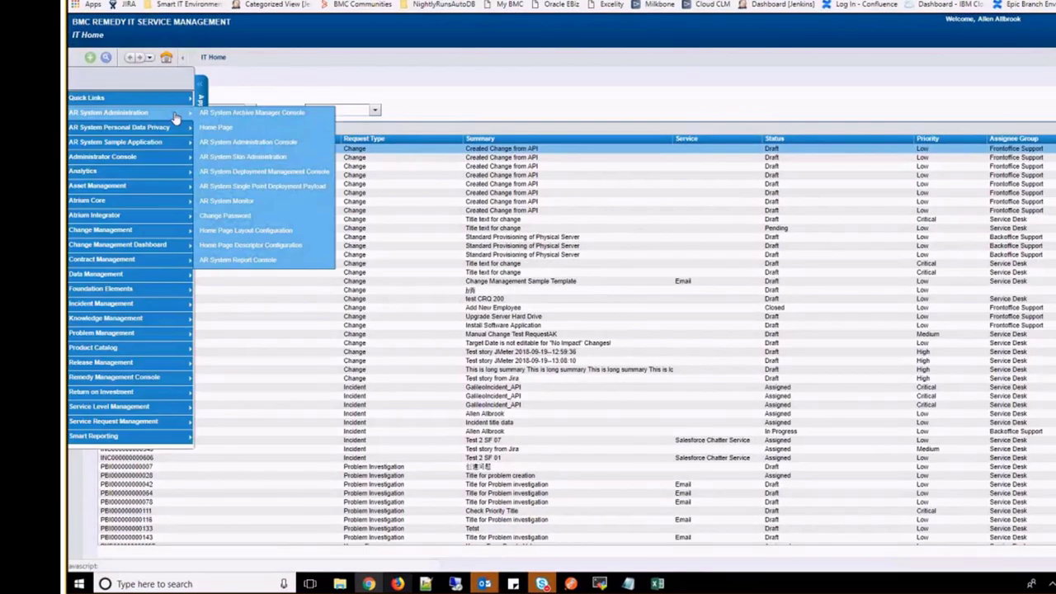
pyautogui.click(222, 143)
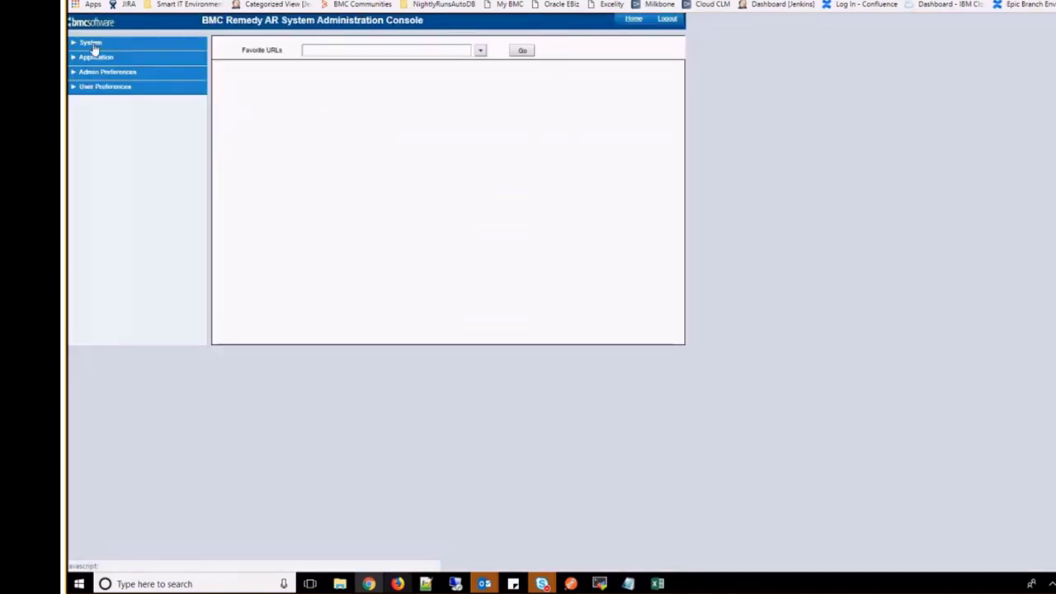
pyautogui.click(91, 44)
pyautogui.click(102, 57)
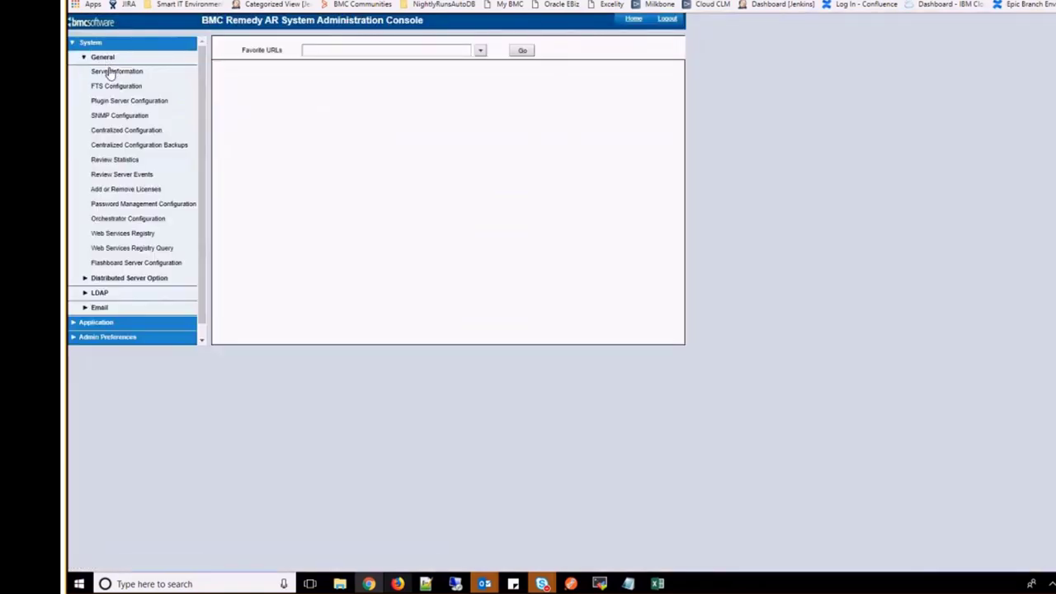
pyautogui.click(122, 131)
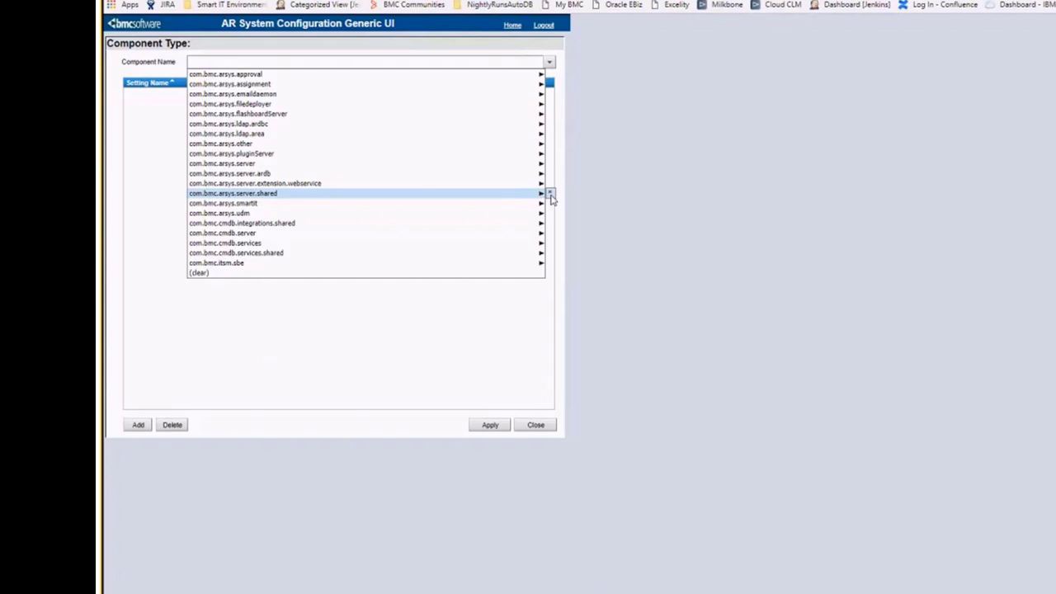
pyautogui.click(551, 194)
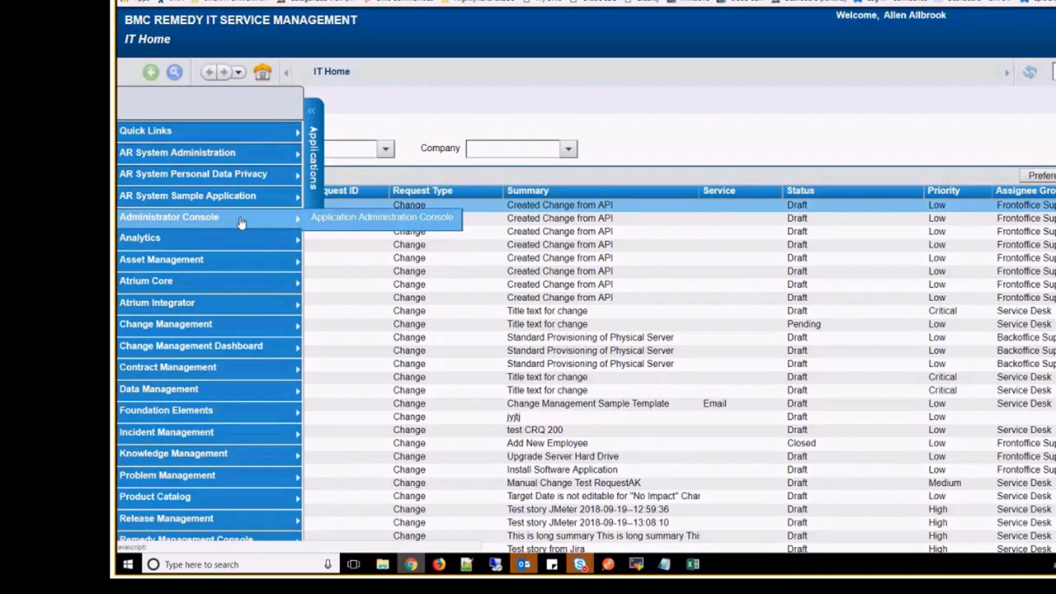
# Select Cognitive Service Configuration under Custom Configuration > Foundation > Advanced Options
pyautogui.click(363, 217)
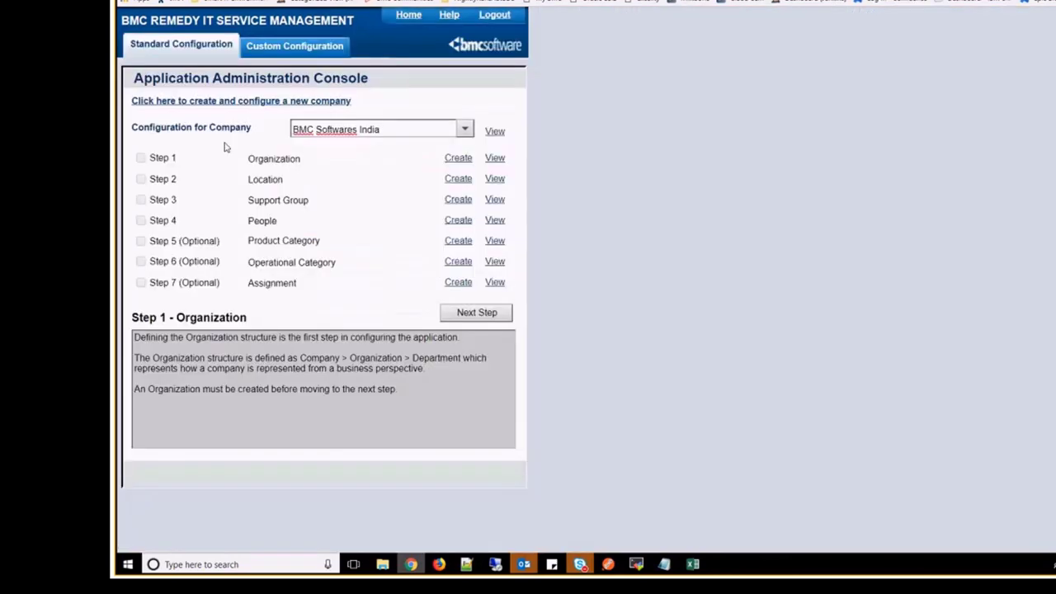
pyautogui.click(294, 43)
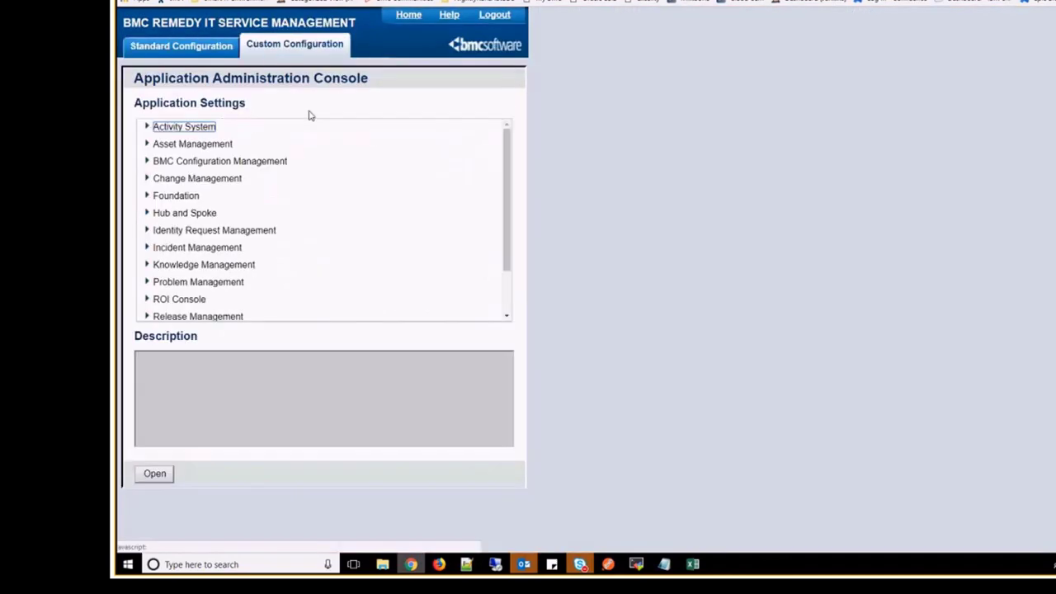
pyautogui.click(147, 195)
pyautogui.click(164, 215)
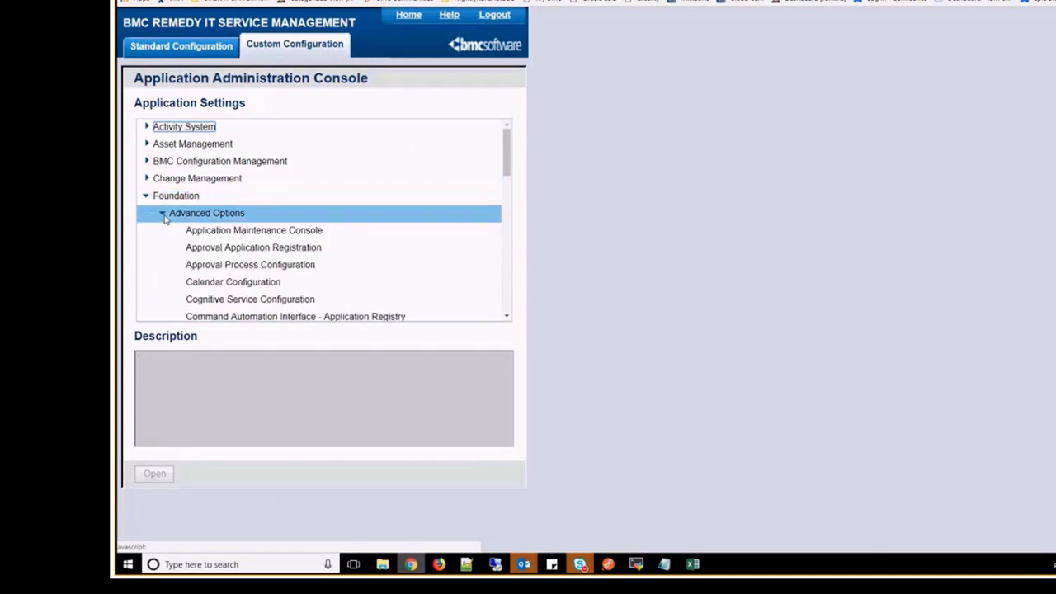
pyautogui.click(280, 302)
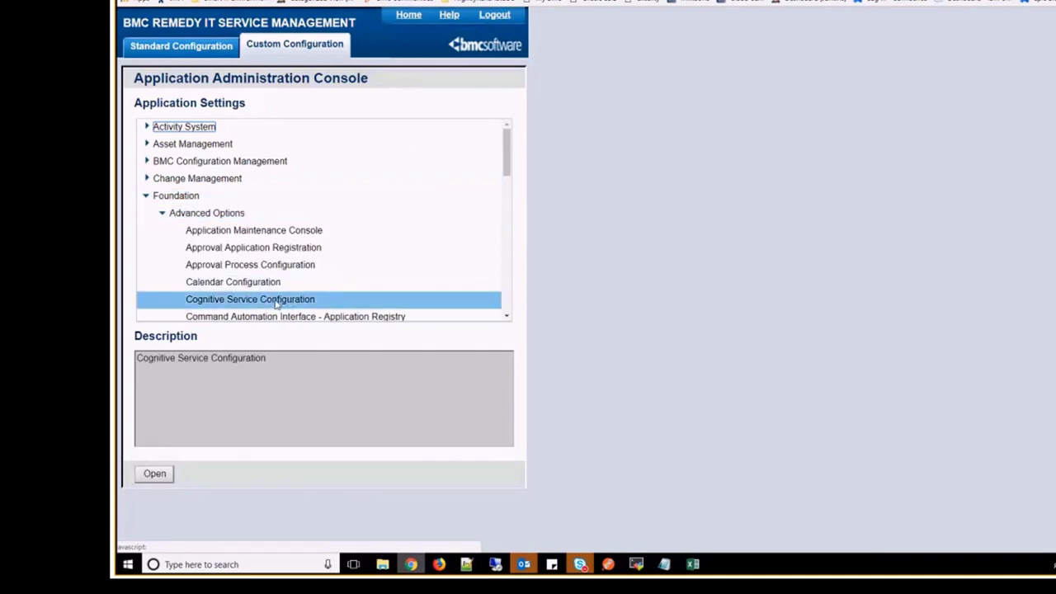
# Open Cognitive Service Configuration, review its connection settings, then close that dialog
pyautogui.click(153, 475)
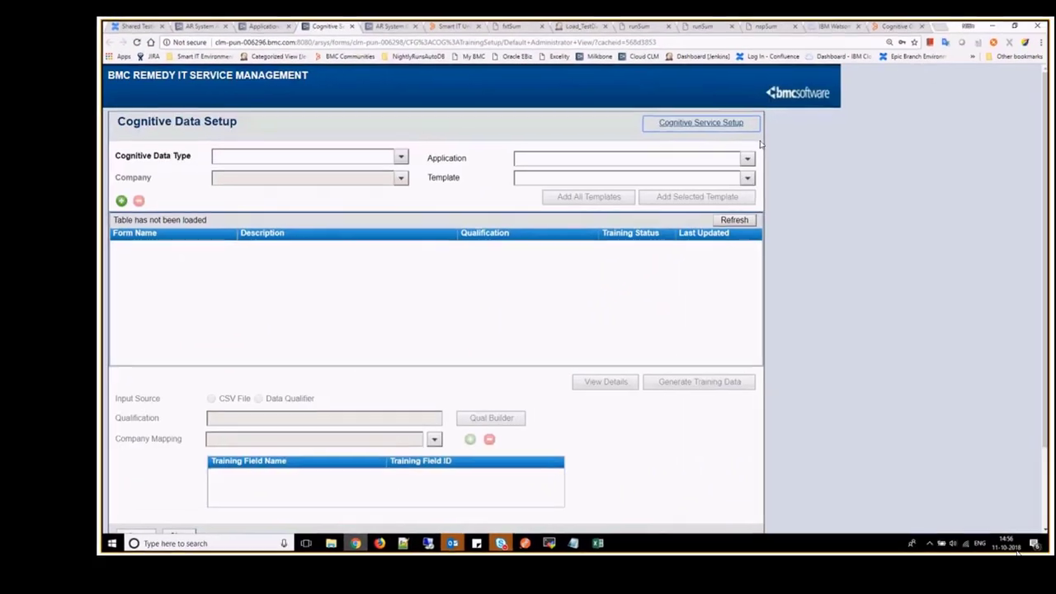
pyautogui.click(728, 108)
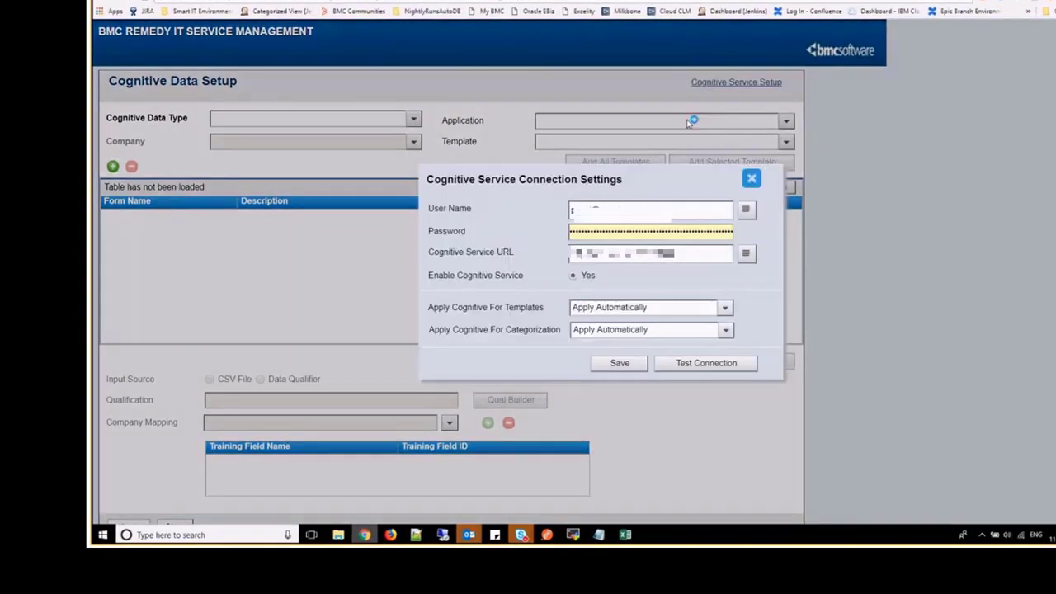
pyautogui.tripleClick(669, 178)
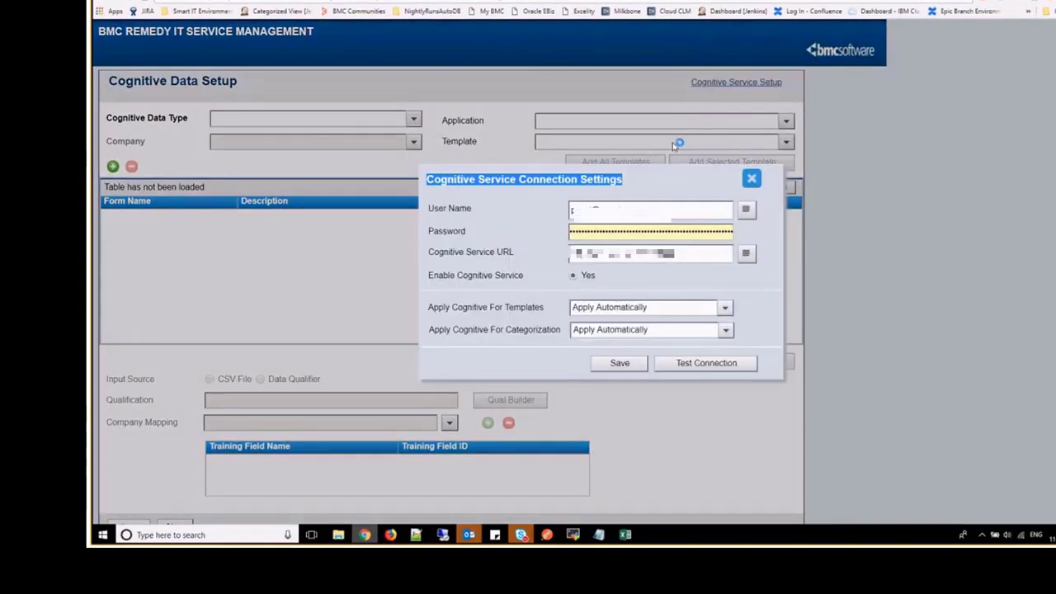
pyautogui.click(664, 185)
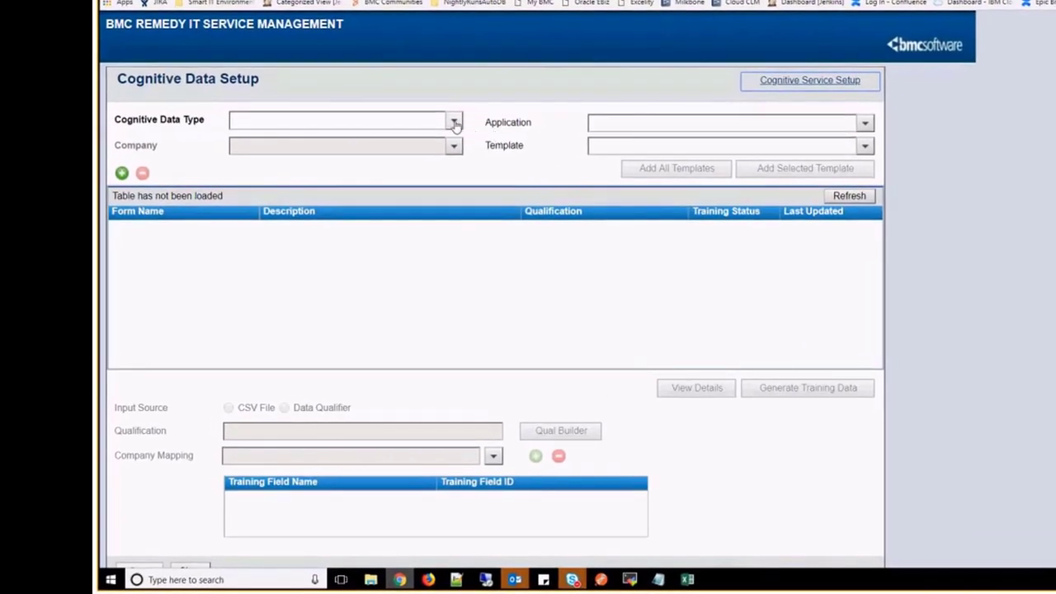
# Filter by Categorization, Calbro Services, Change Management and the Change Ops Categorization Training Data template
pyautogui.click(455, 122)
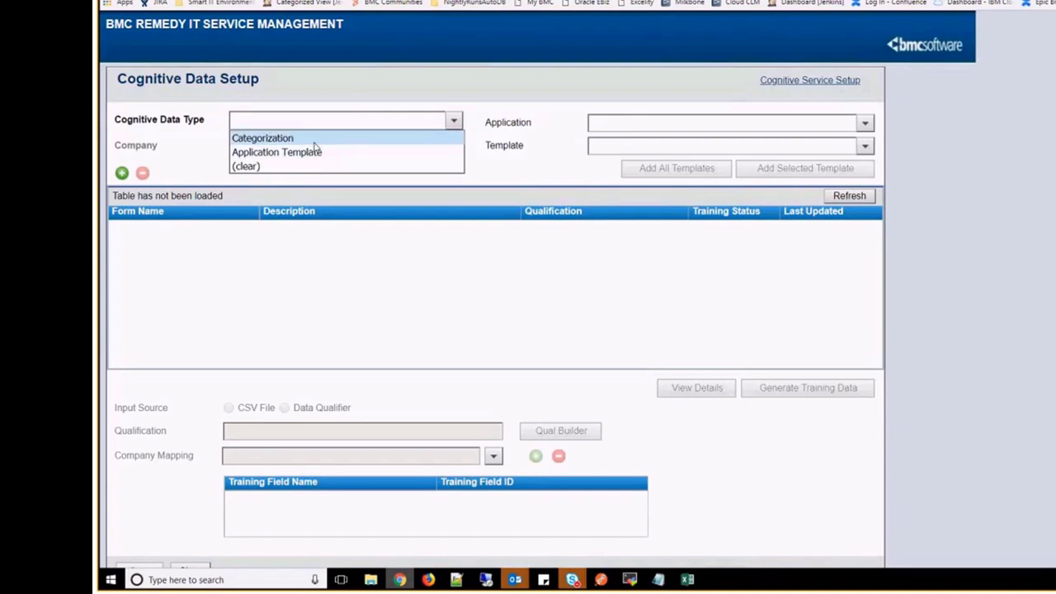
pyautogui.click(314, 141)
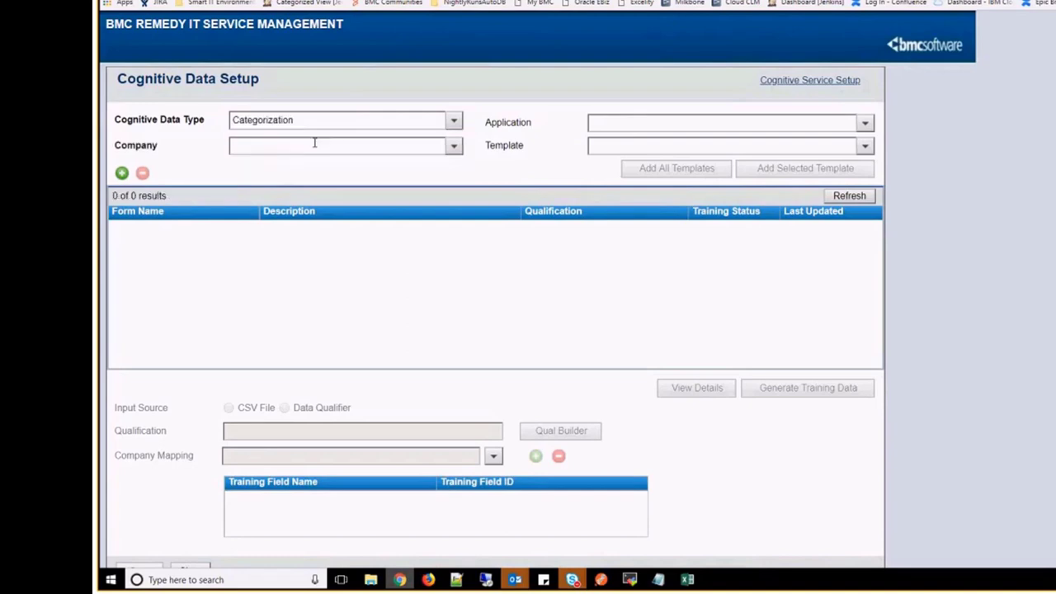
pyautogui.click(454, 146)
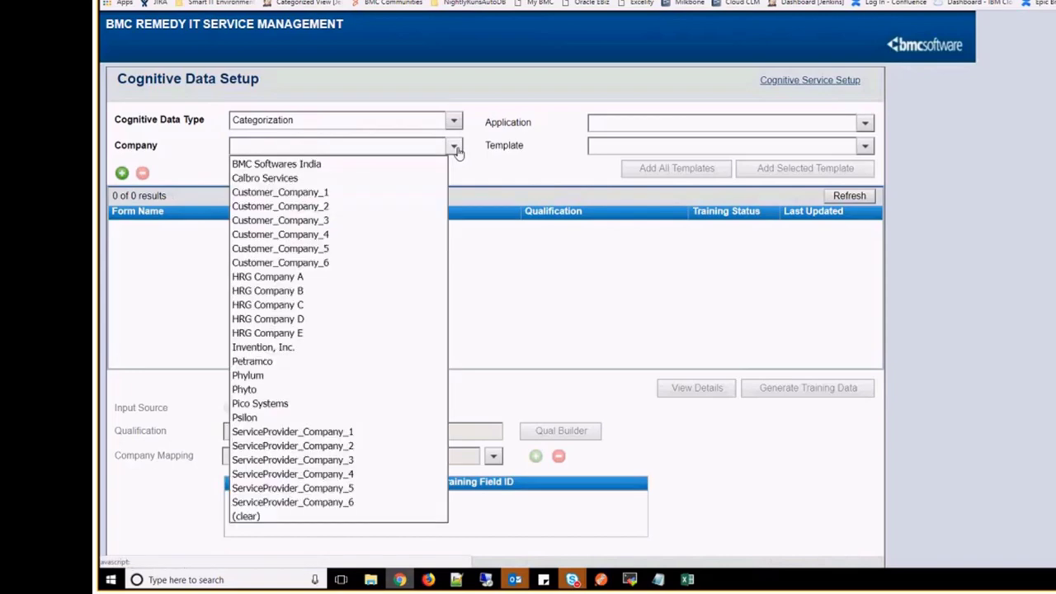
pyautogui.click(372, 181)
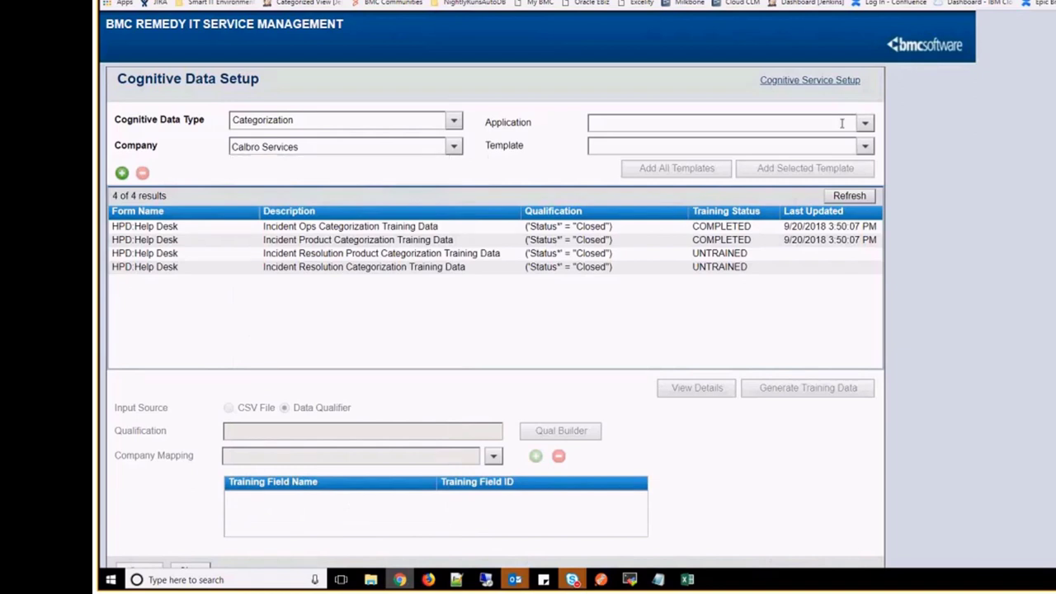
pyautogui.click(865, 125)
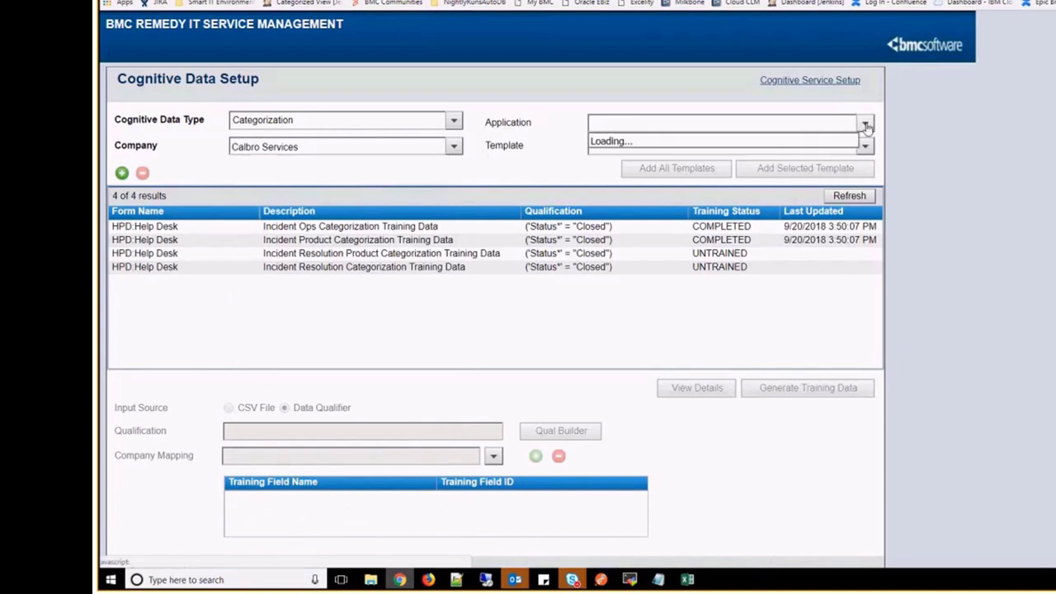
pyautogui.click(660, 153)
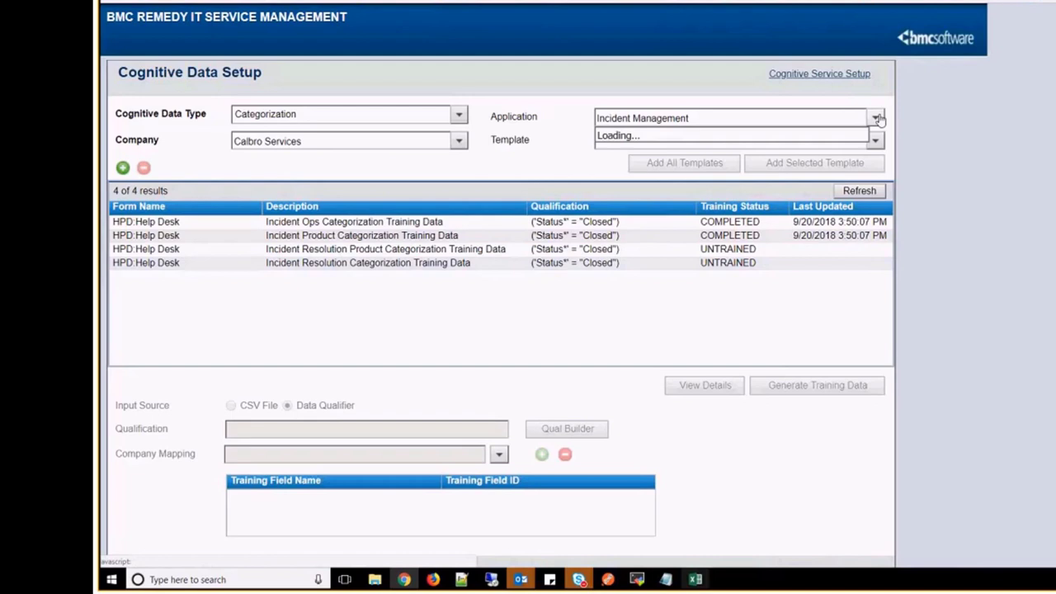
pyautogui.click(744, 137)
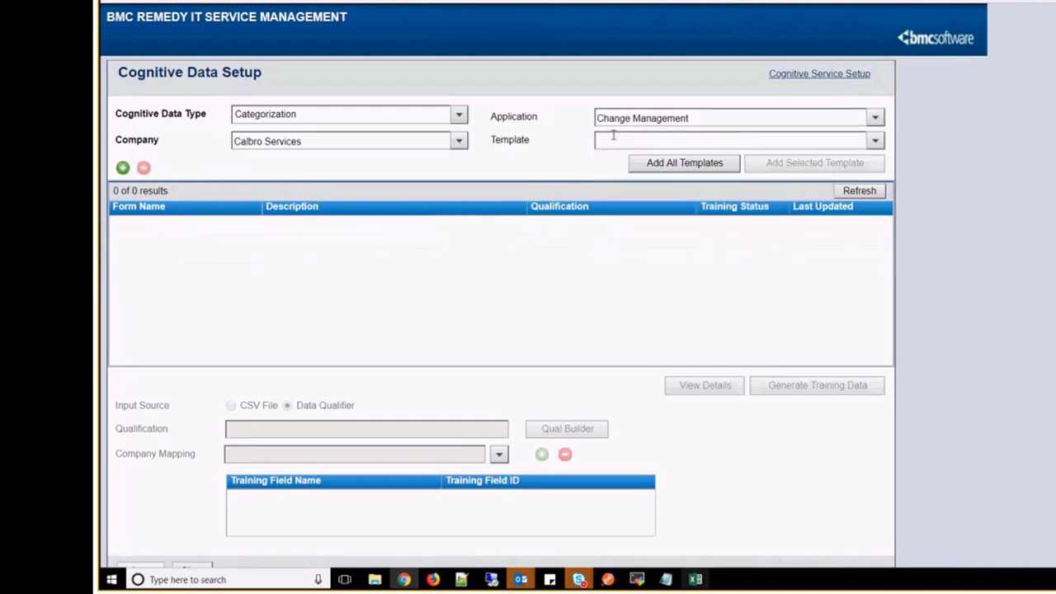
pyautogui.click(875, 143)
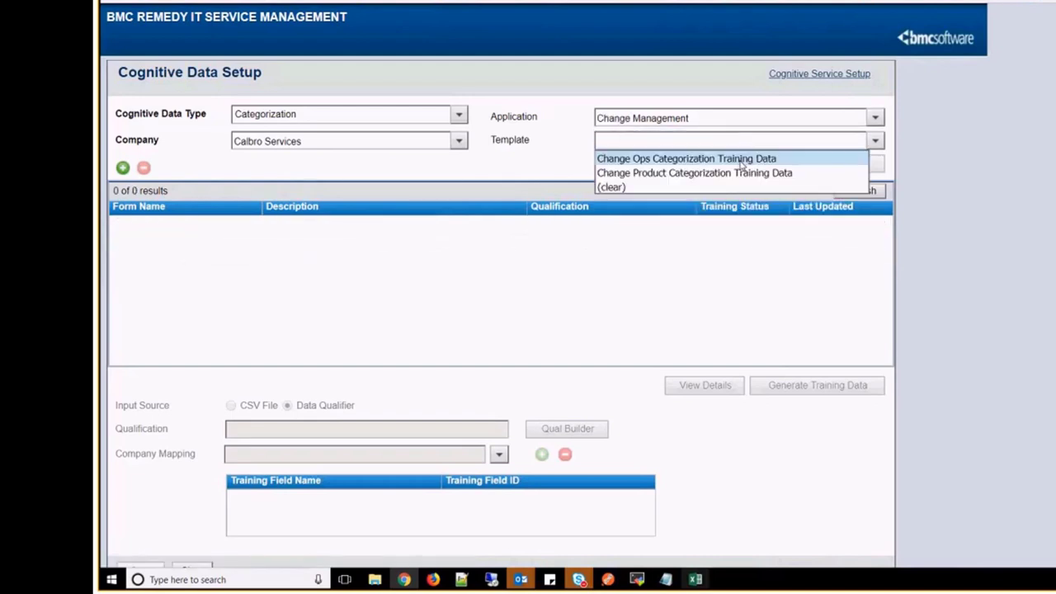
pyautogui.click(740, 160)
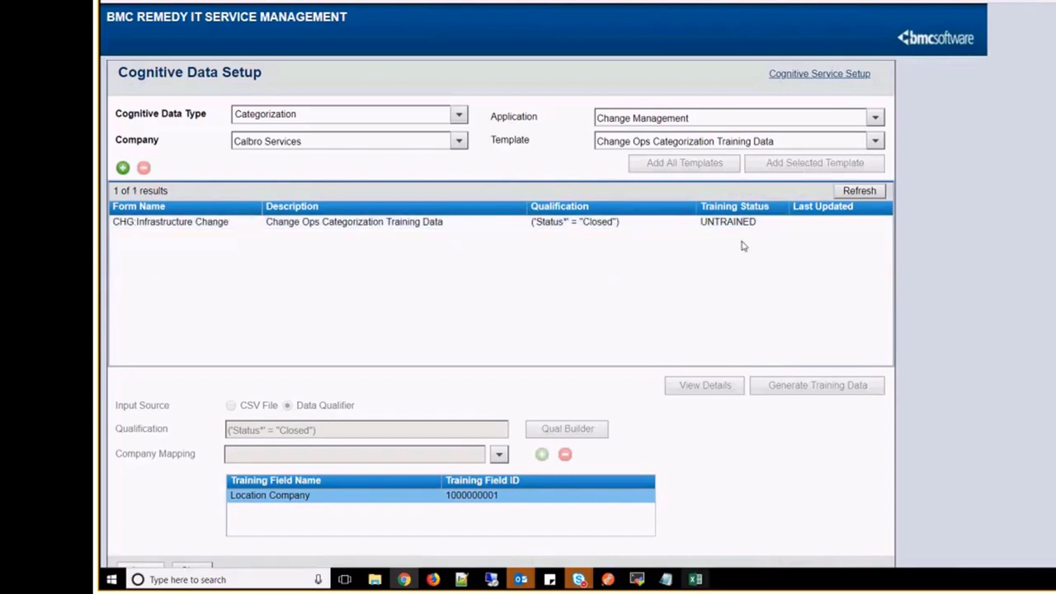
# Review the full details of the CHG:Infrastructure Change training data row
pyautogui.click(554, 228)
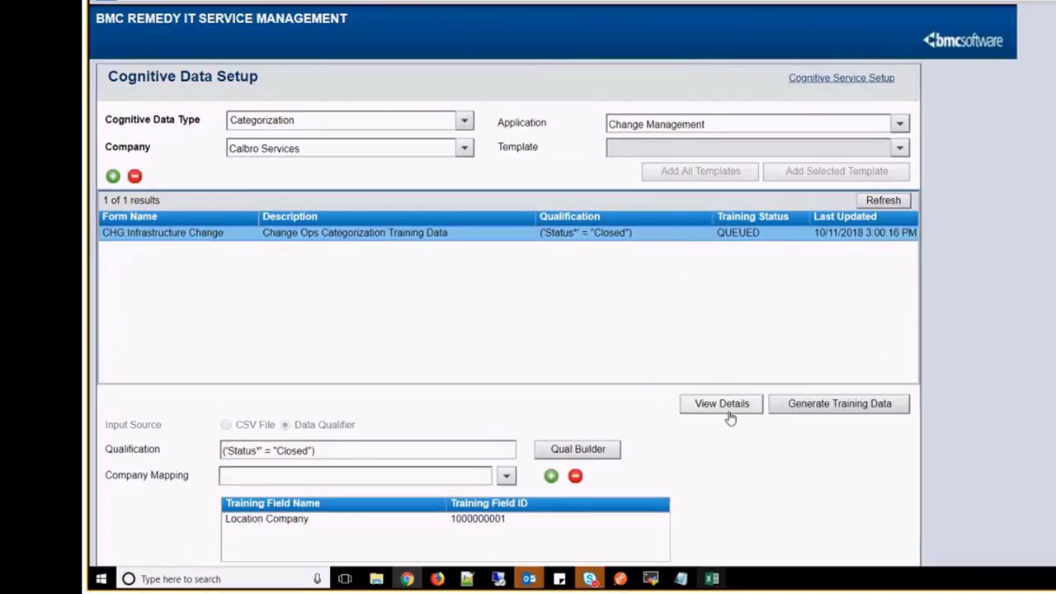
pyautogui.click(724, 410)
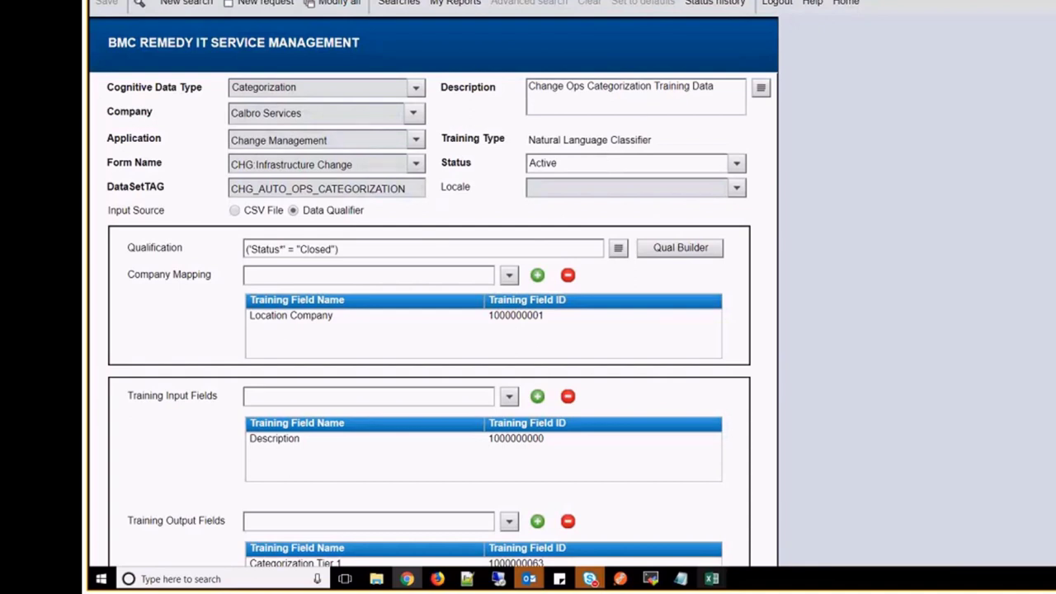
pyautogui.scroll(-1, 433, 329)
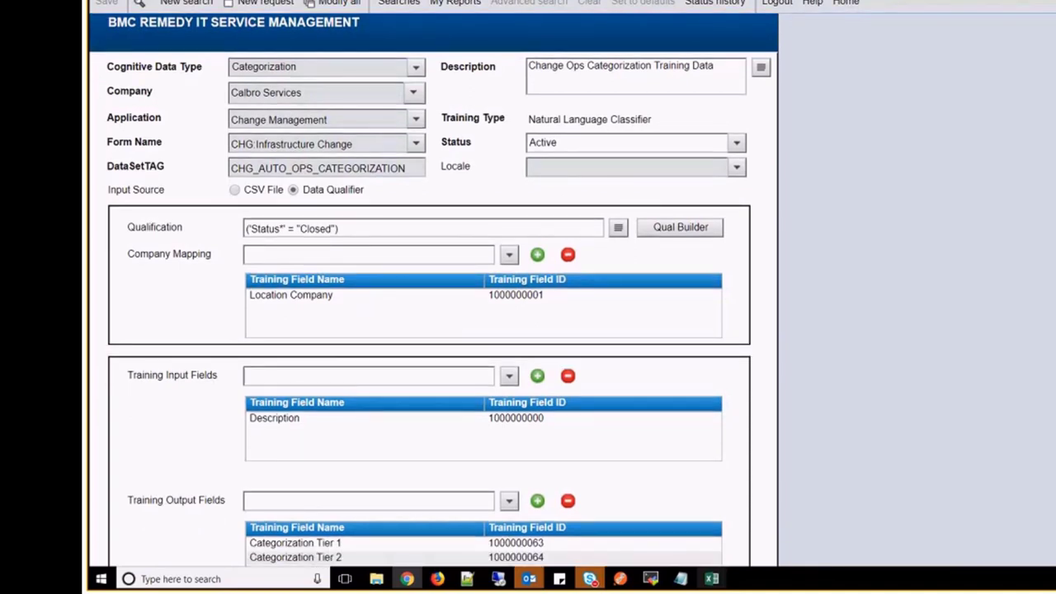
pyautogui.scroll(1, 433, 291)
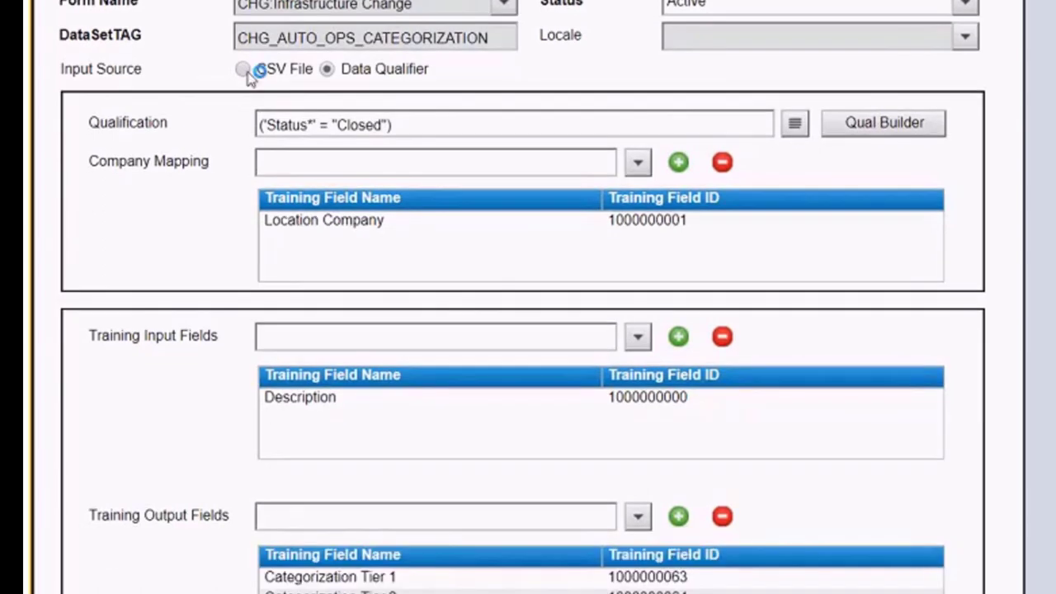
# Switch the training input source to a CSV file, start attaching it, and choose a locale
pyautogui.click(243, 69)
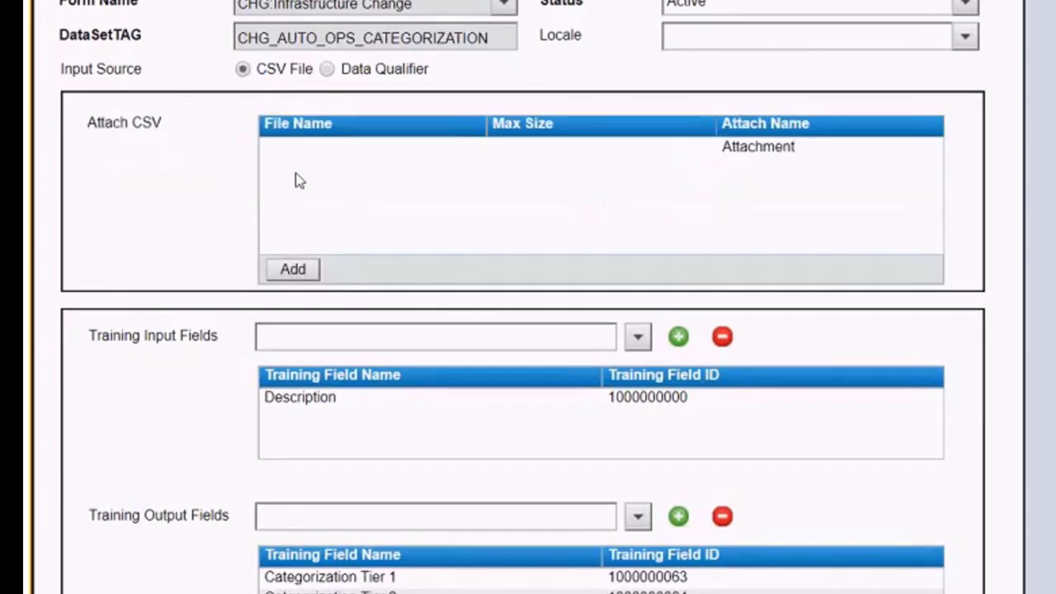
pyautogui.click(293, 270)
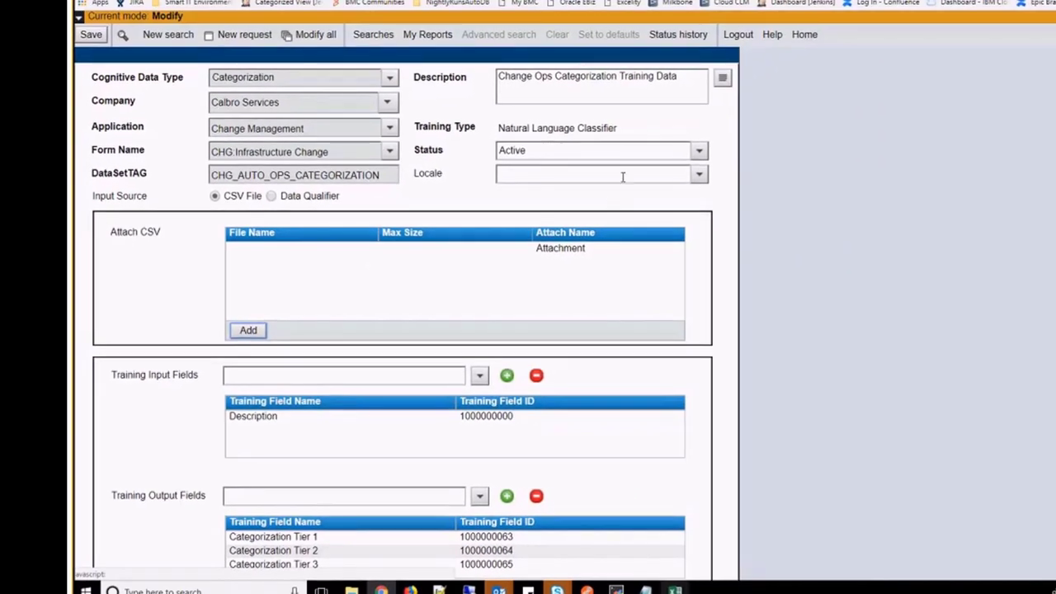
pyautogui.click(699, 177)
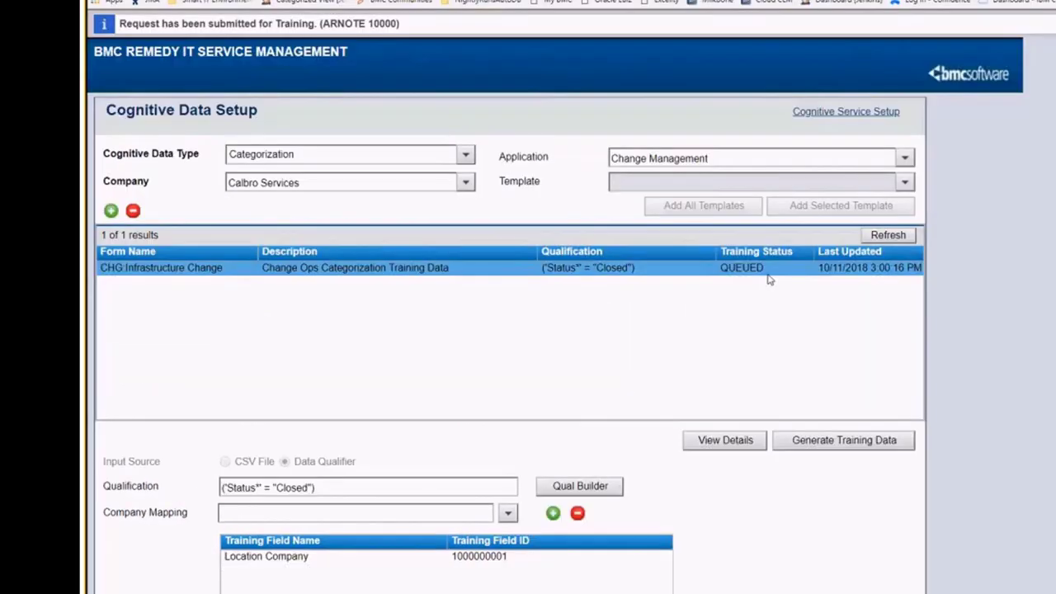